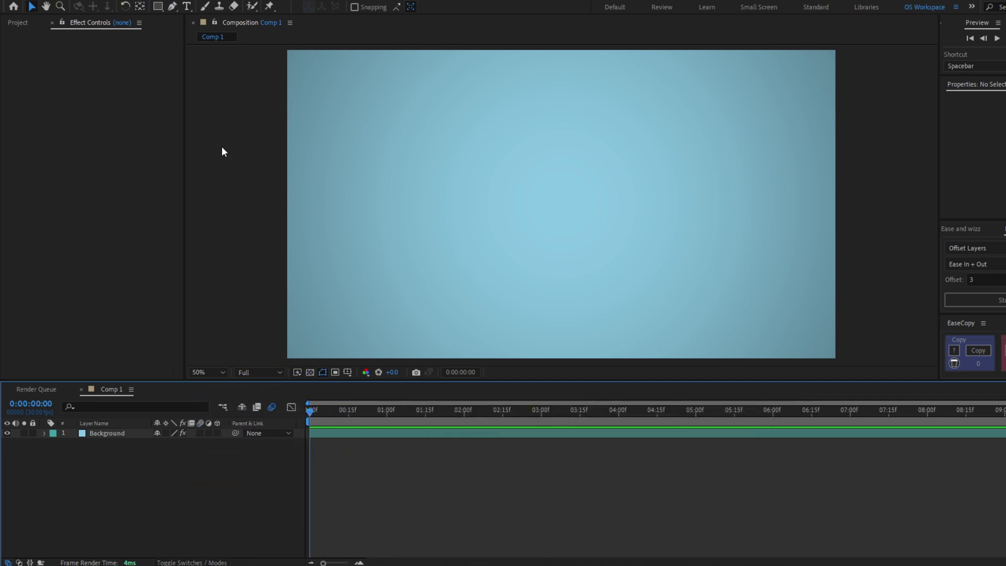
# Step: Draw a perfect orange circle on the left of Comp 1 with the Ellipse Tool, creating Shape Layer 1
pyautogui.moveTo(155, 6); pyautogui.dragTo(180, 28)
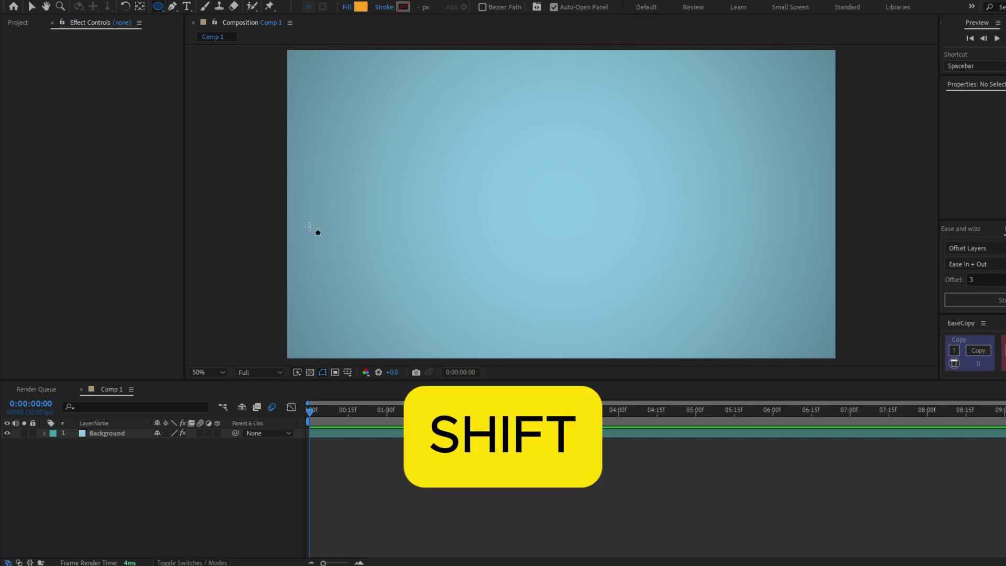
pyautogui.moveTo(309, 227); pyautogui.dragTo(339, 198)
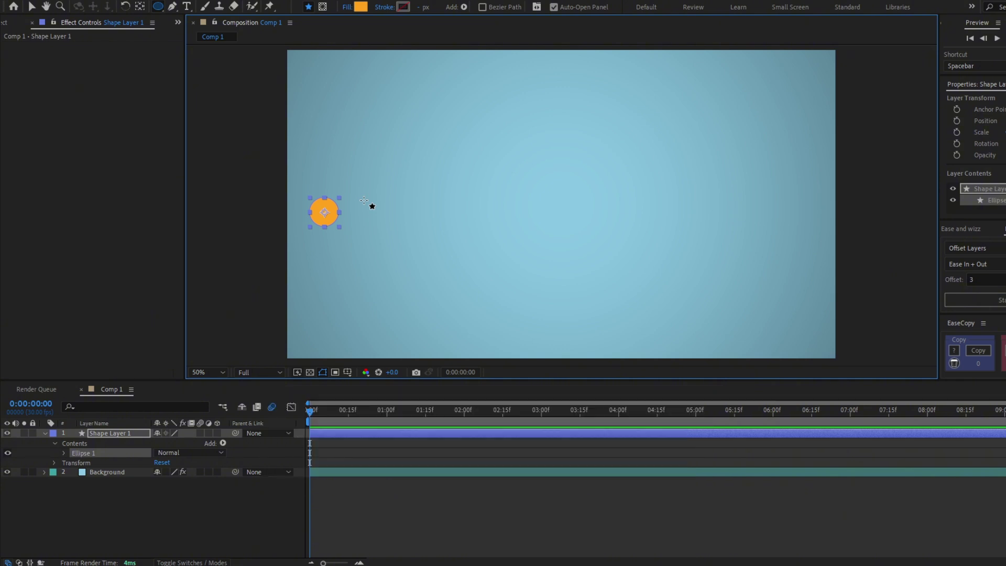
# Step: Keyframe the circle's Position from 129,567 at 0:00:00:00 to 1743,567 at 0:00:00:28
pyautogui.press('p')
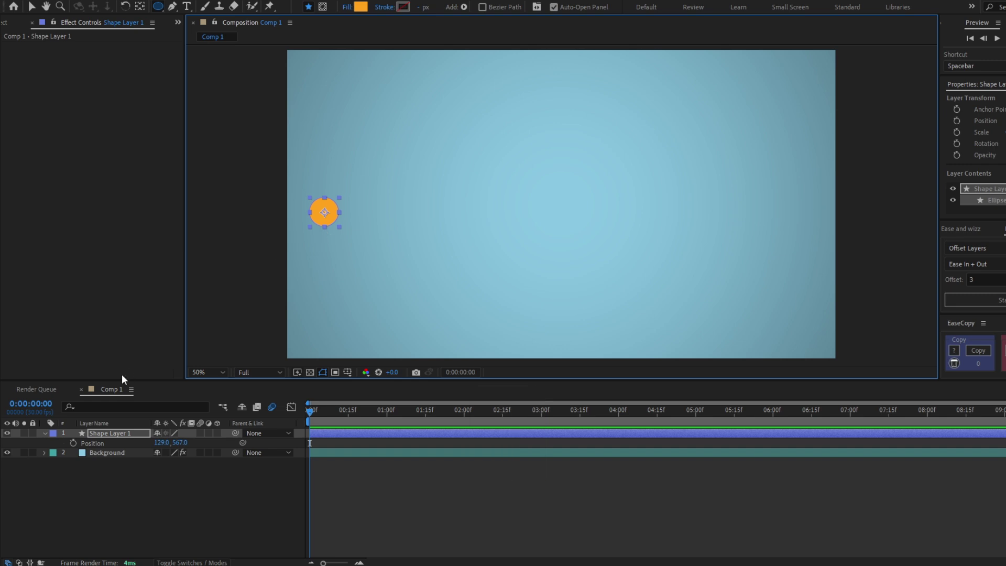
pyautogui.click(73, 443)
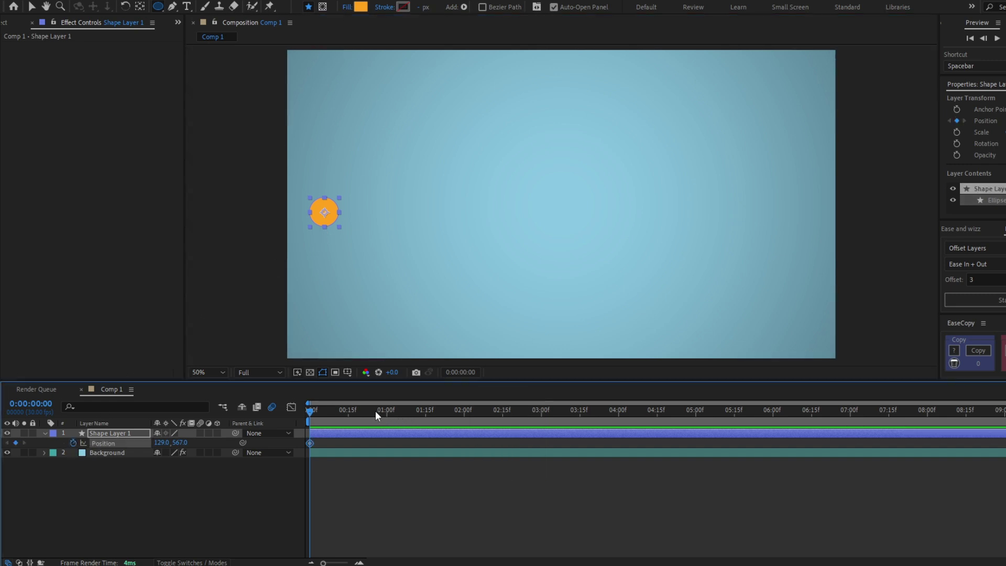
pyautogui.moveTo(376, 410); pyautogui.dragTo(381, 407)
pyautogui.press('v')
pyautogui.moveTo(325, 205); pyautogui.dragTo(783, 206)
pyautogui.moveTo(382, 410)
pyautogui.mouseDown()
pyautogui.moveTo(295, 414)
pyautogui.moveTo(386, 423)
pyautogui.mouseUp()
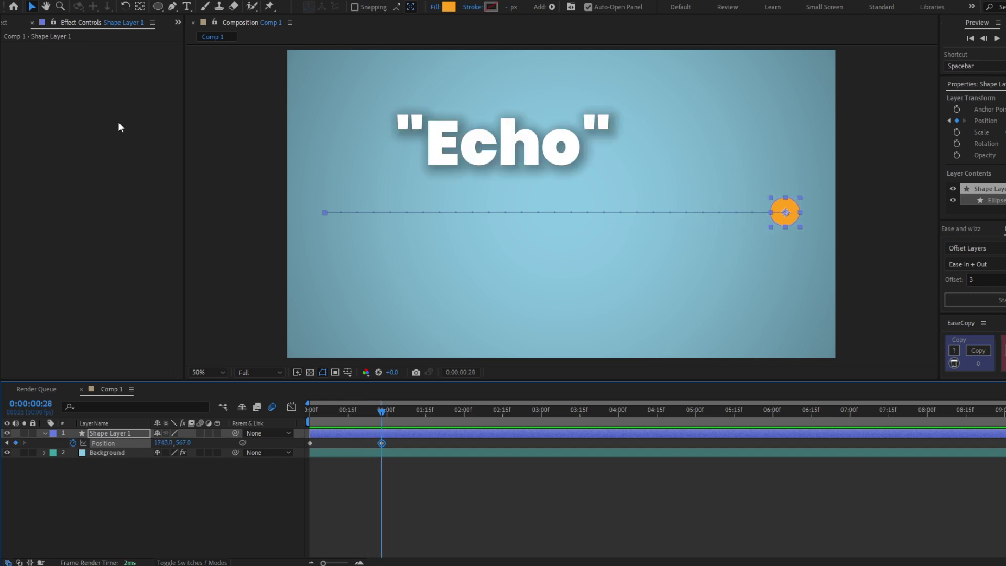
# Step: Apply the Echo effect to Shape Layer 1 and change its Echo Operator from Add to Maximum
pyautogui.hotkey('ctrl', 'space')
pyautogui.write('echo')
pyautogui.press('Down')
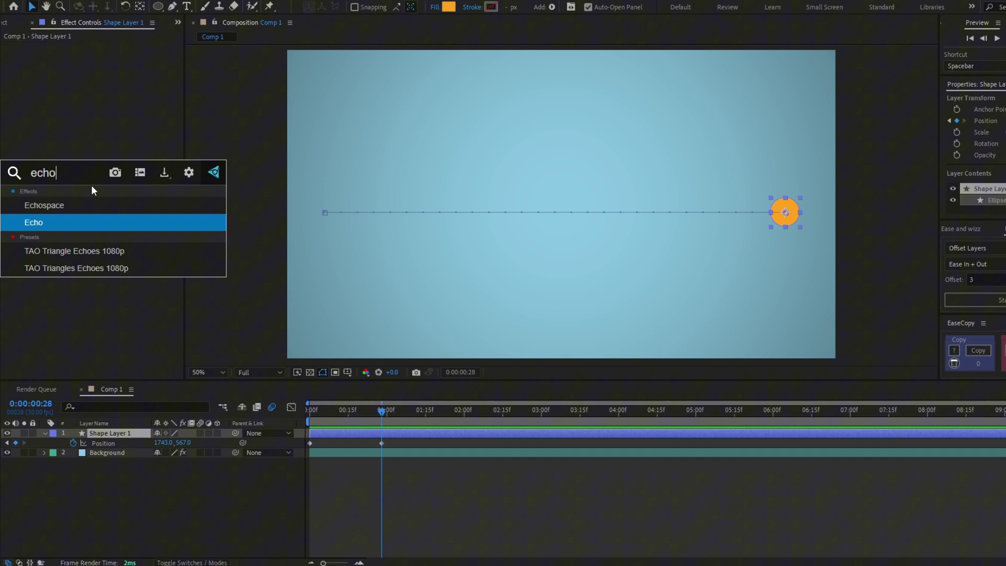
pyautogui.press('Return')
pyautogui.moveTo(383, 414); pyautogui.dragTo(307, 420)
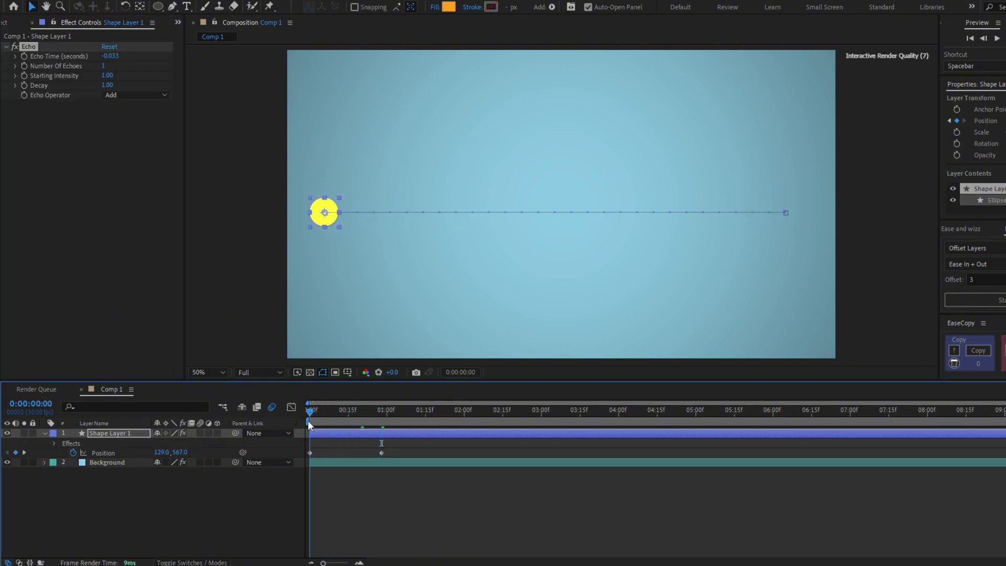
pyautogui.click(126, 95)
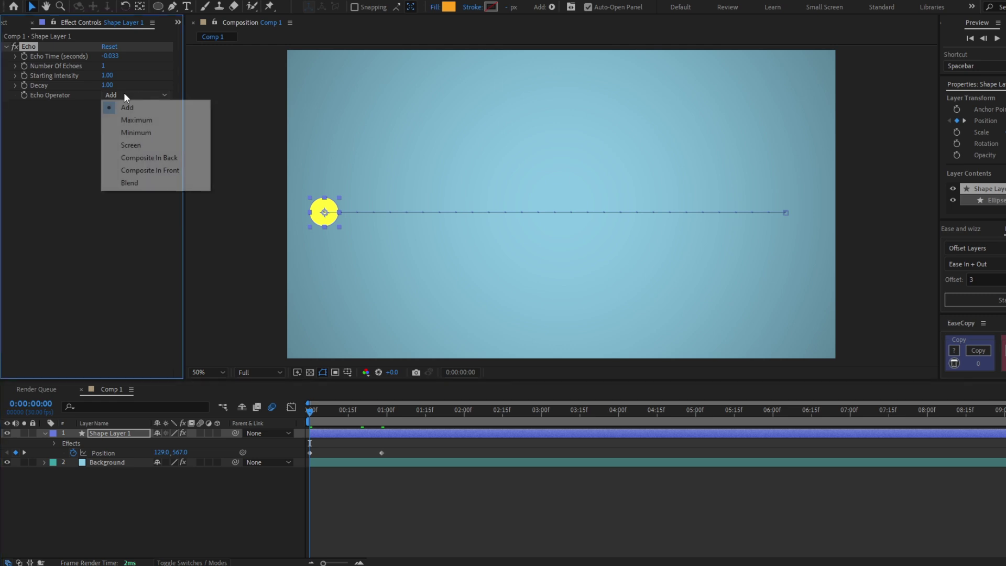
pyautogui.click(137, 120)
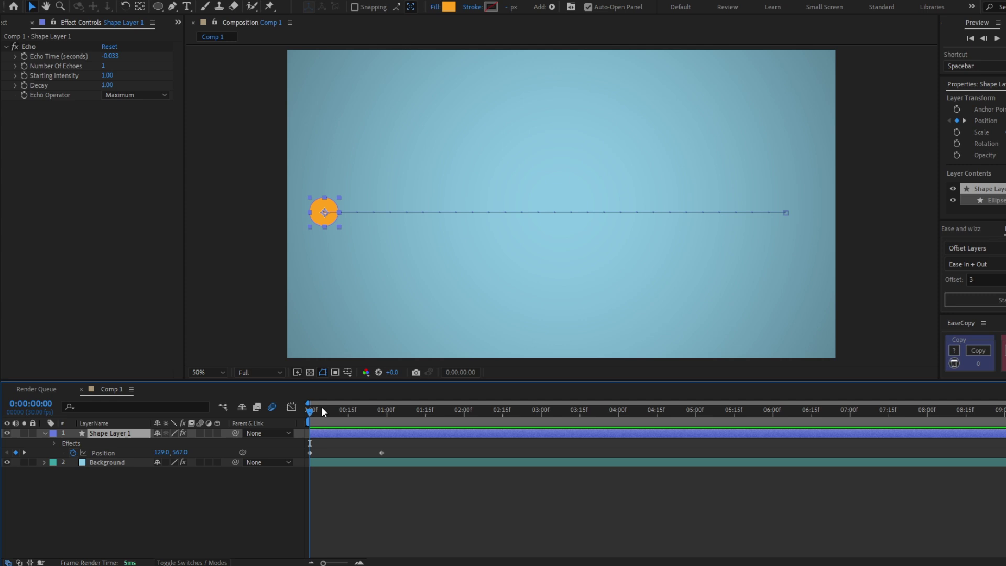
# Step: Enter -0.006 for Echo Time and raise Number Of Echoes to 19, checking the trail mid-animation
pyautogui.moveTo(321, 409); pyautogui.dragTo(348, 423)
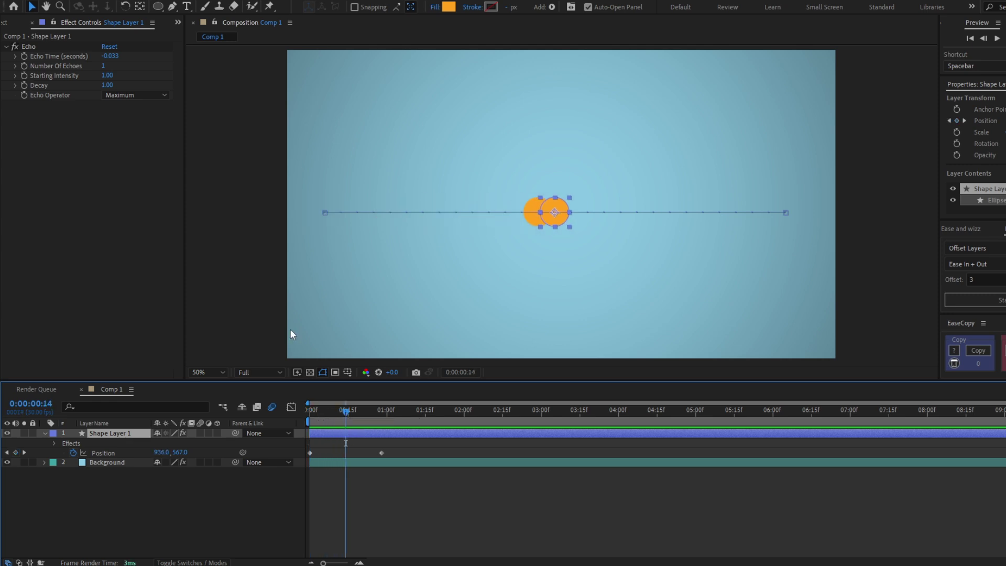
pyautogui.click(113, 57)
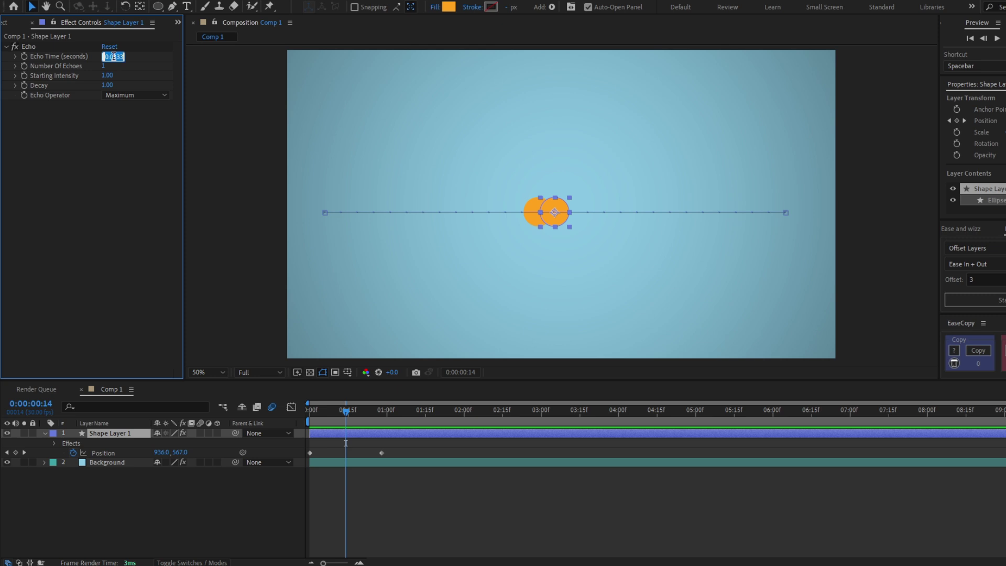
pyautogui.write('-0.0')
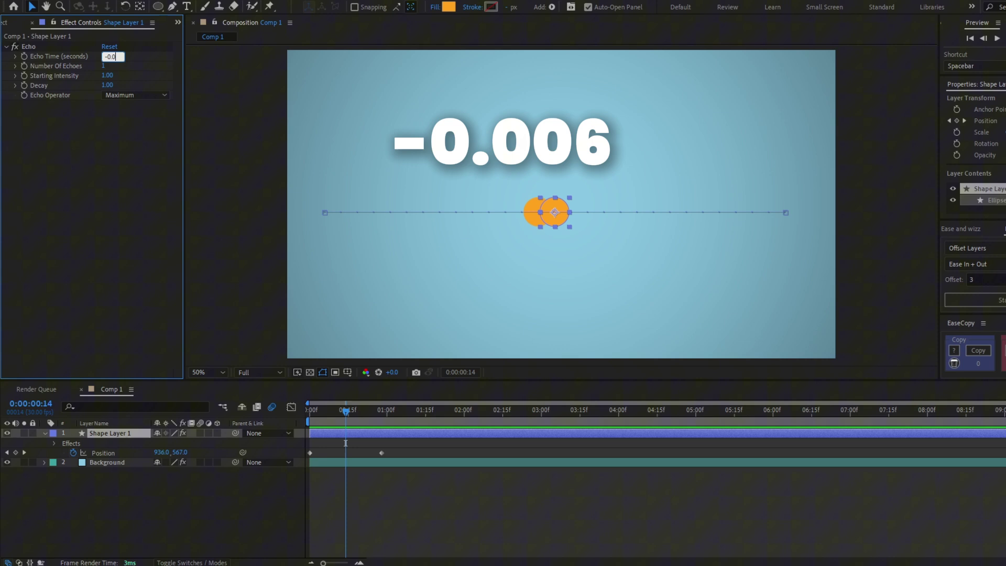
pyautogui.write('06')
pyautogui.press('Return')
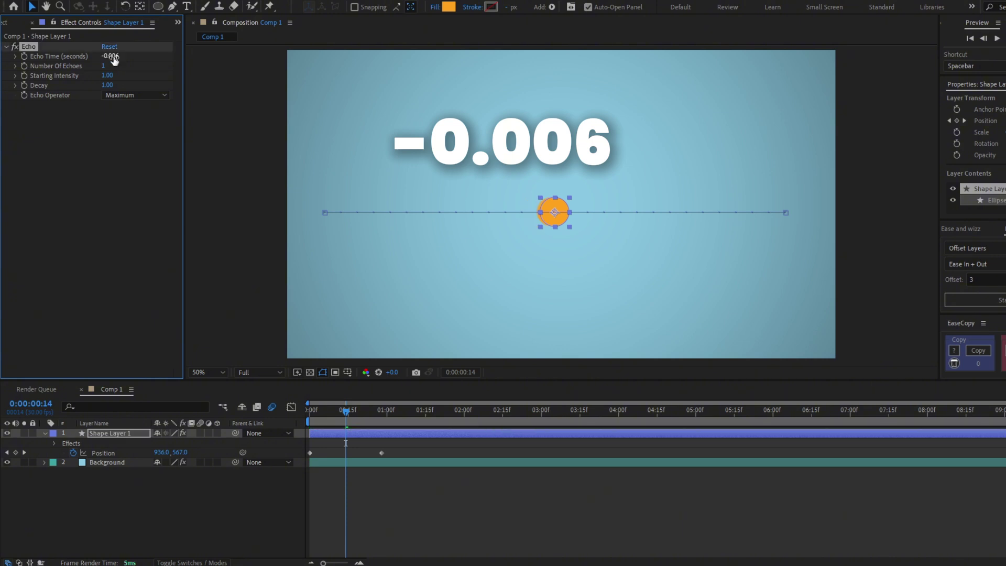
pyautogui.click(355, 412)
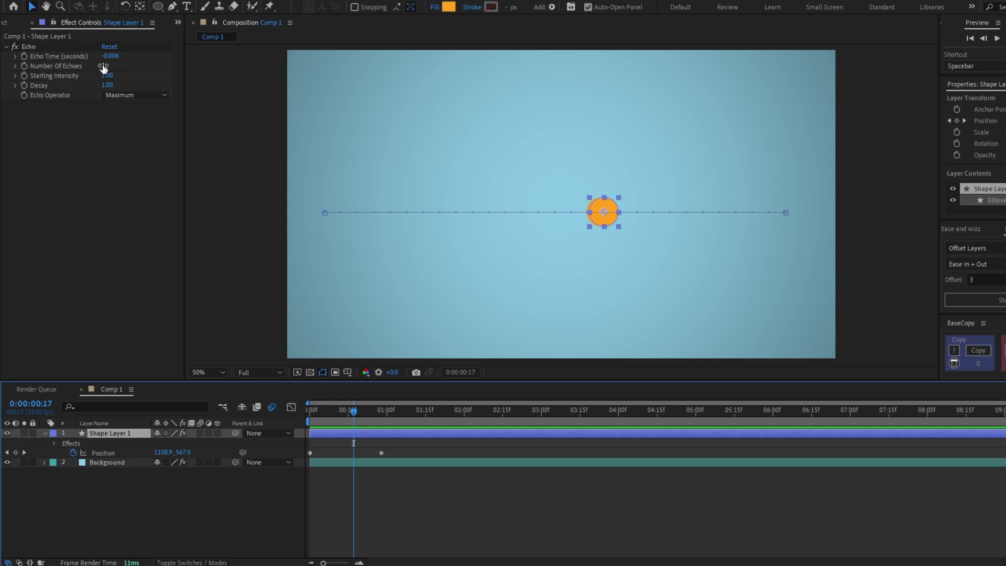
pyautogui.moveTo(102, 65); pyautogui.dragTo(112, 65)
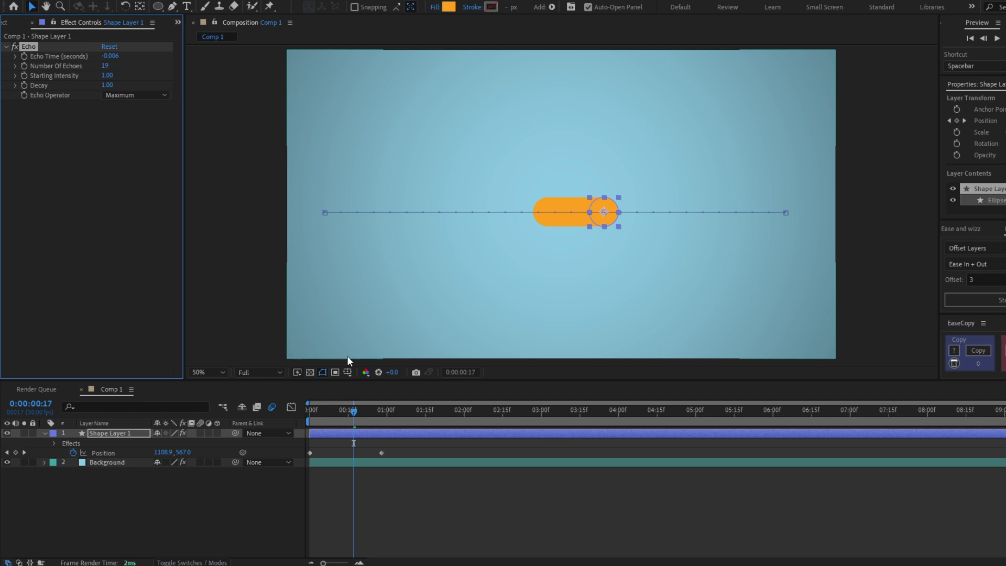
pyautogui.moveTo(354, 410); pyautogui.dragTo(311, 412)
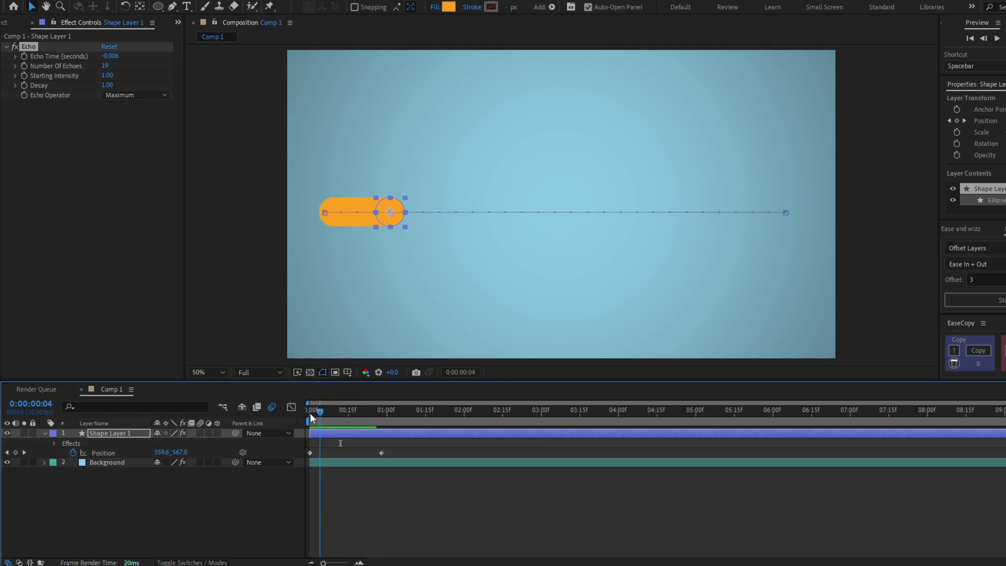
# Step: Apply Easy Ease (F9) to both Position keyframes and preview the smoother motion
pyautogui.press('space')
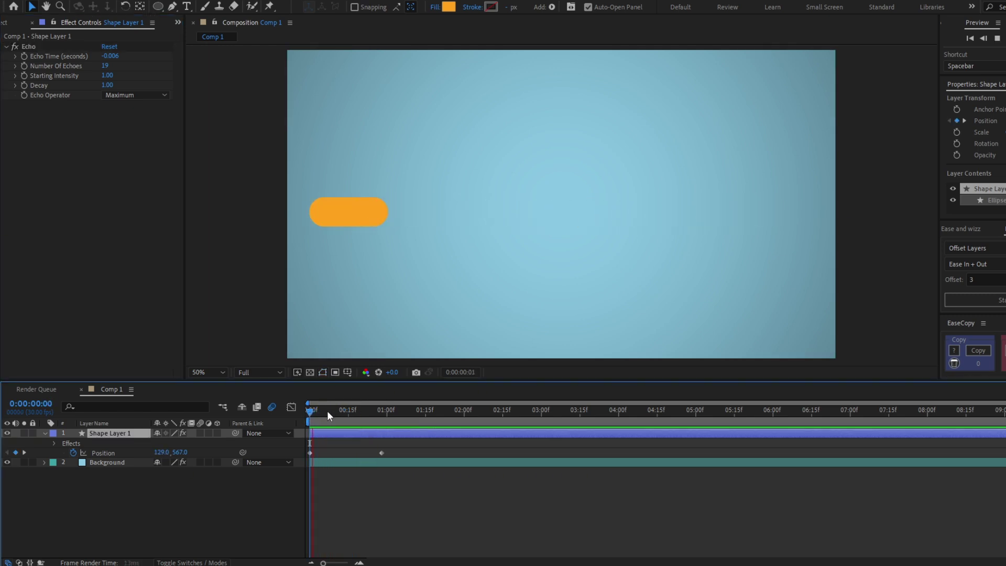
pyautogui.click(354, 409)
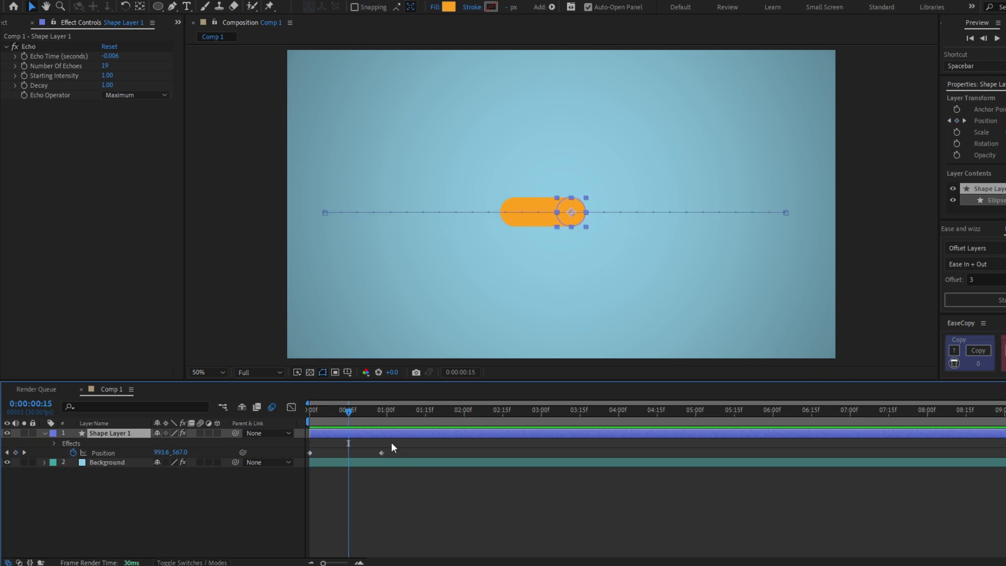
pyautogui.click(391, 441)
pyautogui.moveTo(350, 411); pyautogui.dragTo(358, 412)
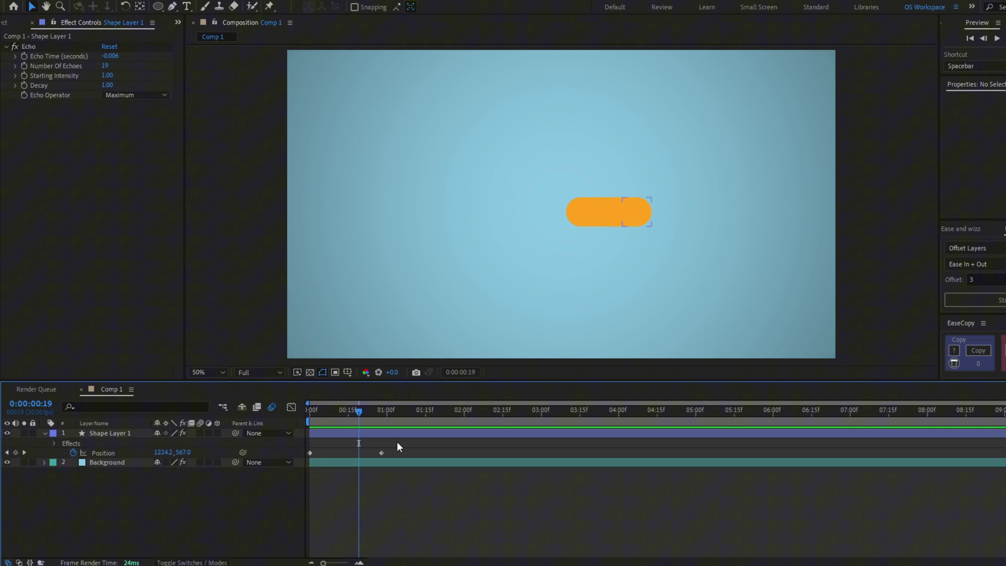
pyautogui.moveTo(390, 444); pyautogui.dragTo(304, 454)
pyautogui.press('F9')
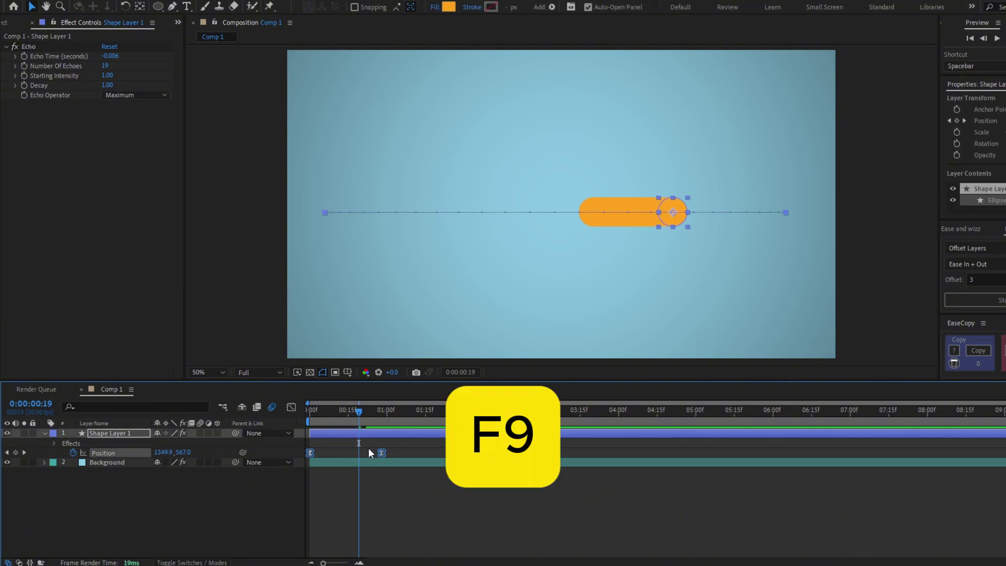
pyautogui.moveTo(317, 408); pyautogui.dragTo(297, 413)
pyautogui.press('space')
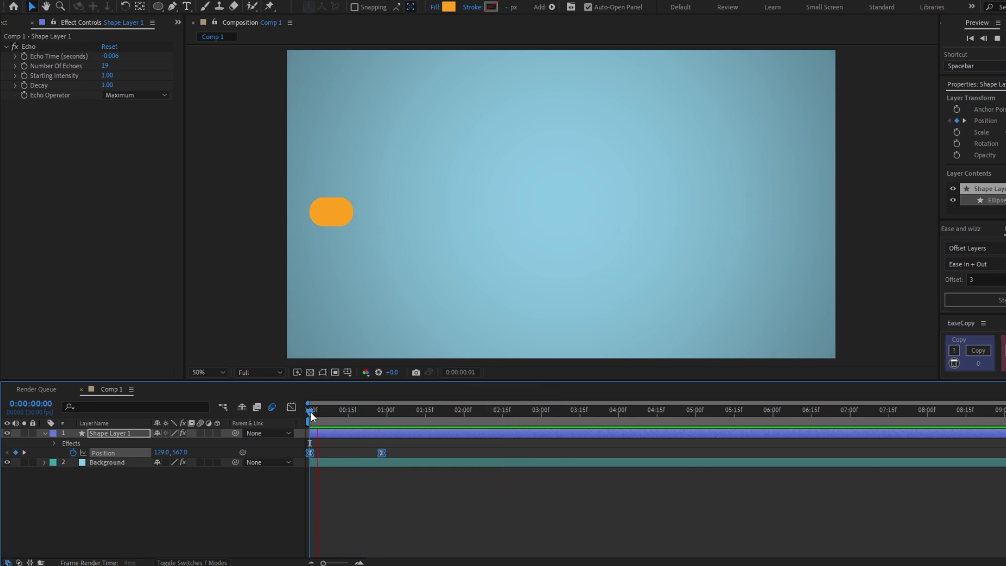
pyautogui.click(326, 423)
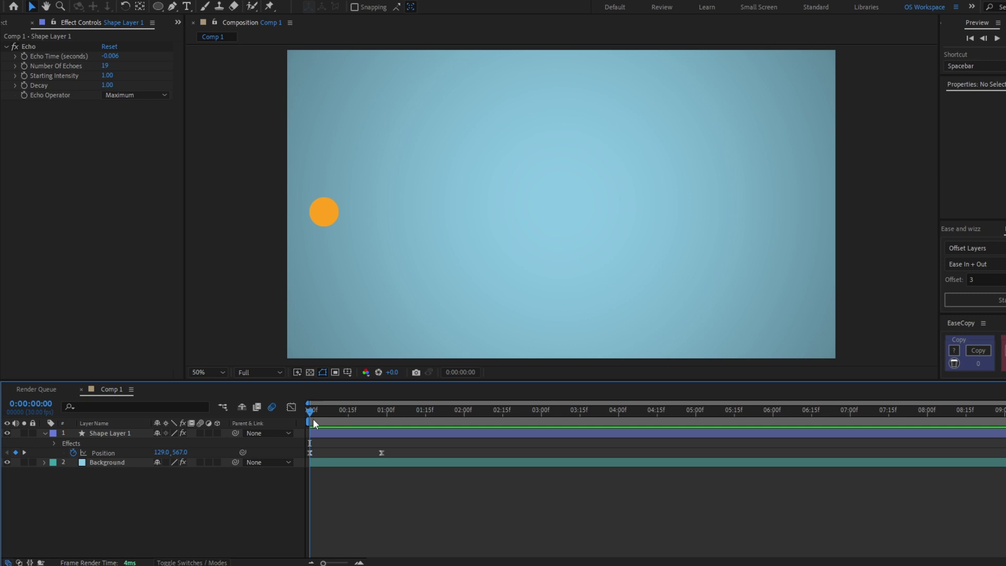
pyautogui.moveTo(310, 417); pyautogui.dragTo(345, 414)
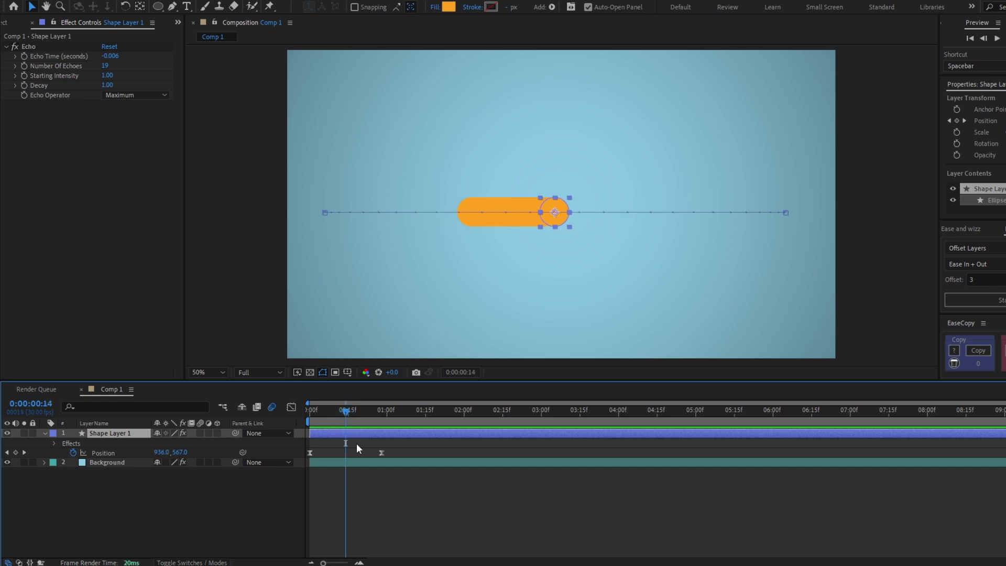
pyautogui.press('Home')
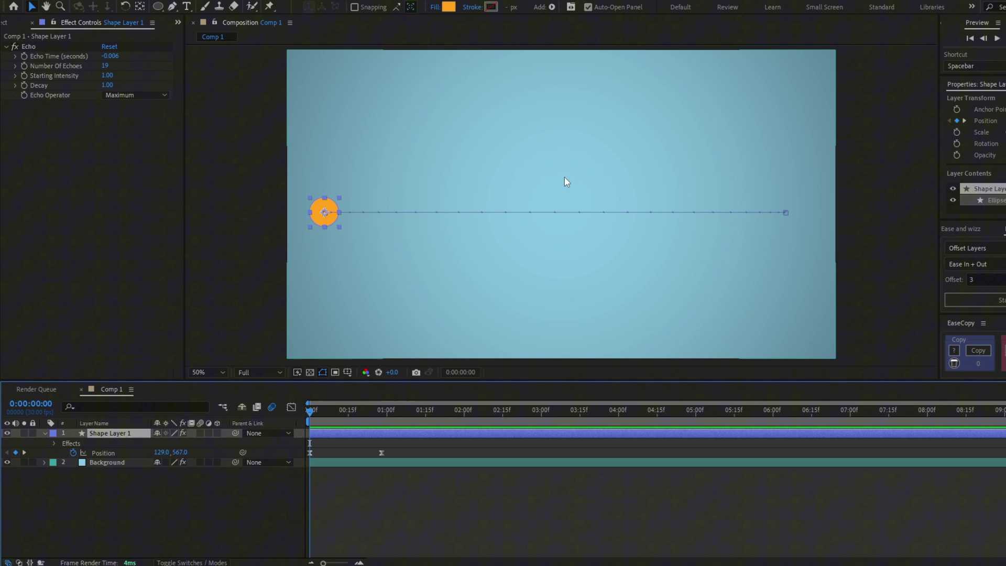
# Step: Add a vertex midway along the circle's motion path and drag it upward to form a peak
pyautogui.click(172, 7)
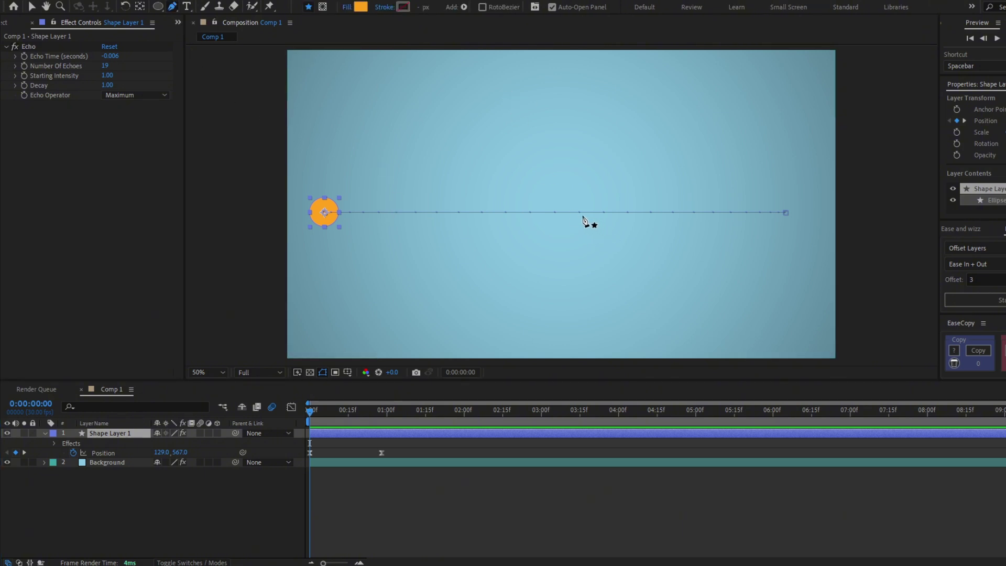
pyautogui.click(562, 212)
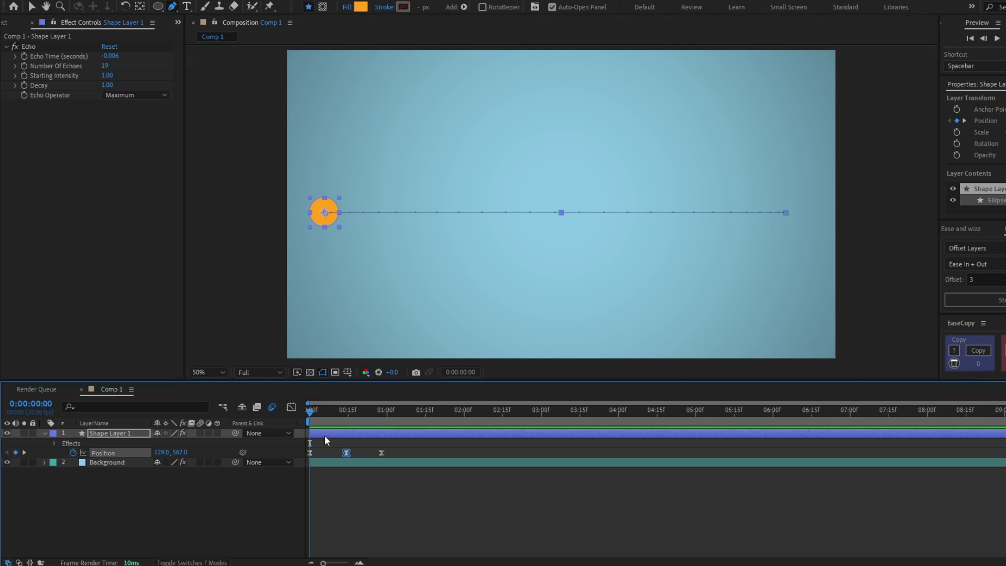
pyautogui.moveTo(314, 417)
pyautogui.mouseDown()
pyautogui.moveTo(343, 414)
pyautogui.moveTo(301, 415)
pyautogui.mouseUp()
pyautogui.press('v')
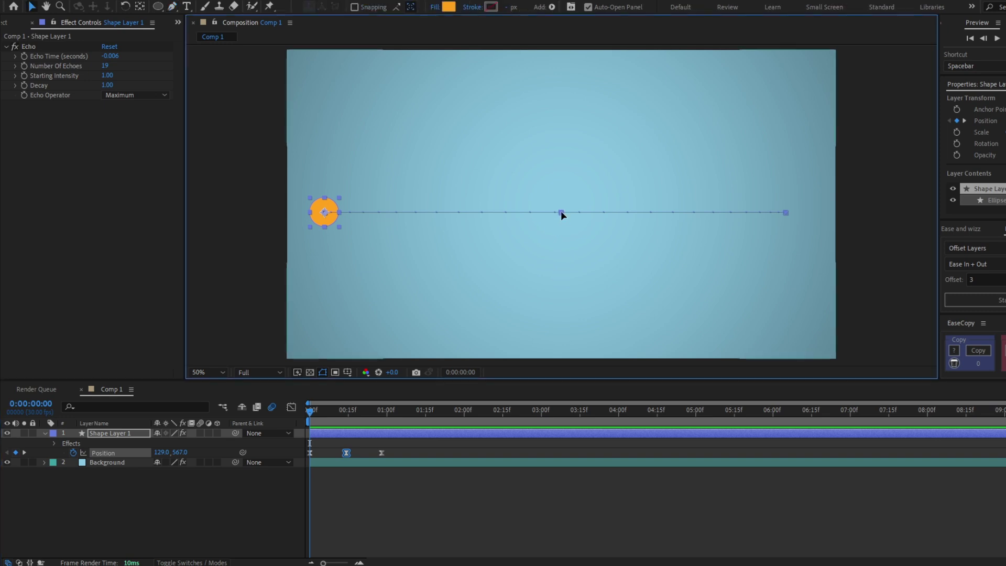
pyautogui.moveTo(560, 211); pyautogui.dragTo(560, 137)
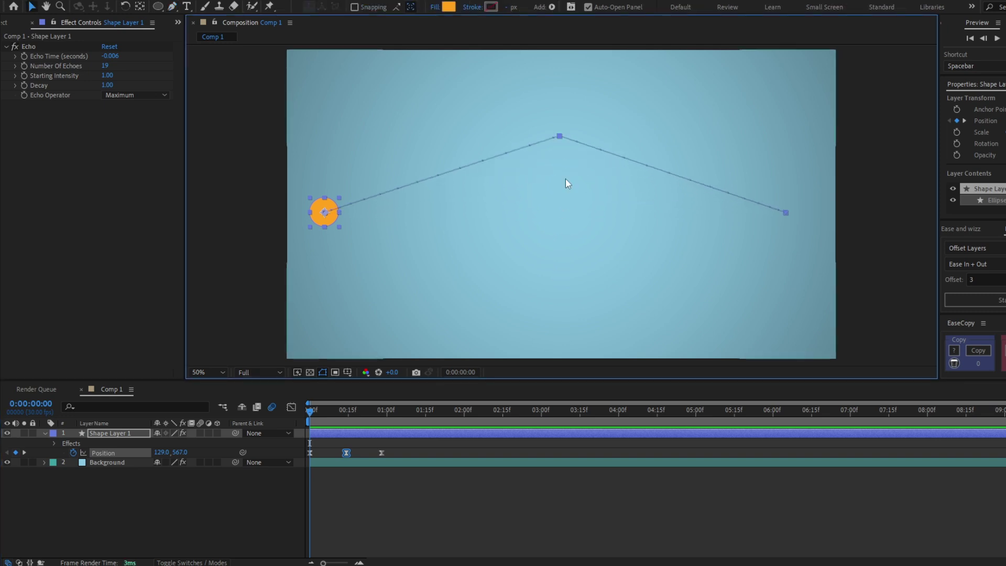
pyautogui.click(172, 6)
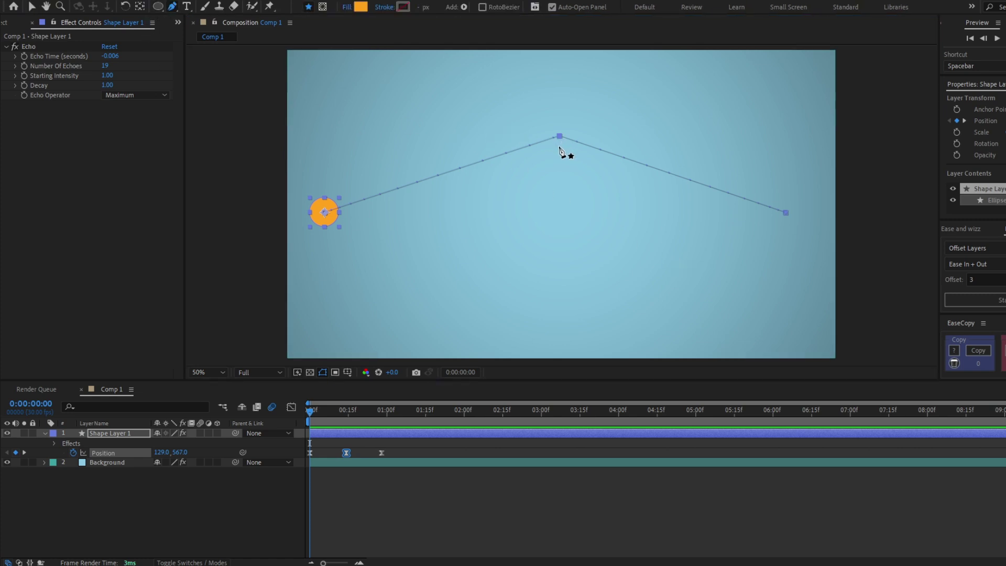
# Step: Pull Bezier handles from the top, start and end path points to curl the path into a loop
pyautogui.moveTo(560, 136); pyautogui.dragTo(398, 133)
pyautogui.moveTo(719, 138)
pyautogui.mouseDown()
pyautogui.moveTo(662, 131)
pyautogui.moveTo(707, 132)
pyautogui.mouseUp()
pyautogui.moveTo(398, 132); pyautogui.dragTo(369, 127)
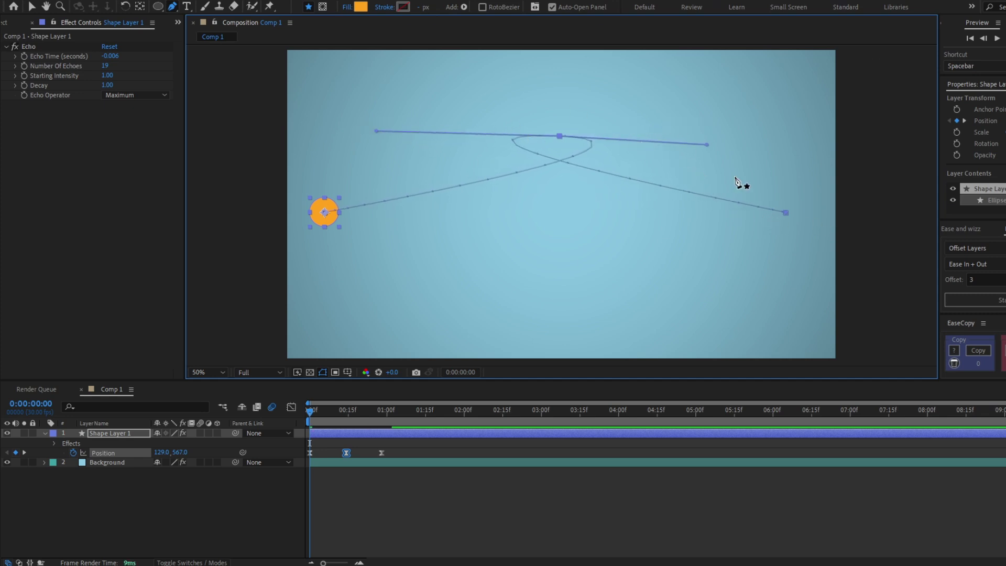
pyautogui.moveTo(786, 213); pyautogui.dragTo(629, 224)
pyautogui.moveTo(326, 212); pyautogui.dragTo(495, 204)
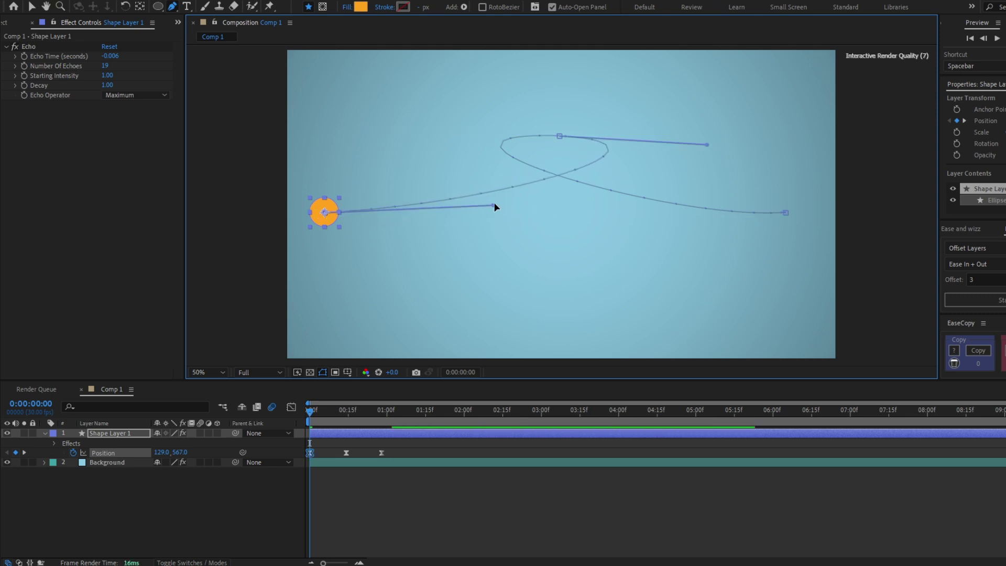
pyautogui.click(559, 137)
pyautogui.moveTo(560, 137); pyautogui.dragTo(563, 138)
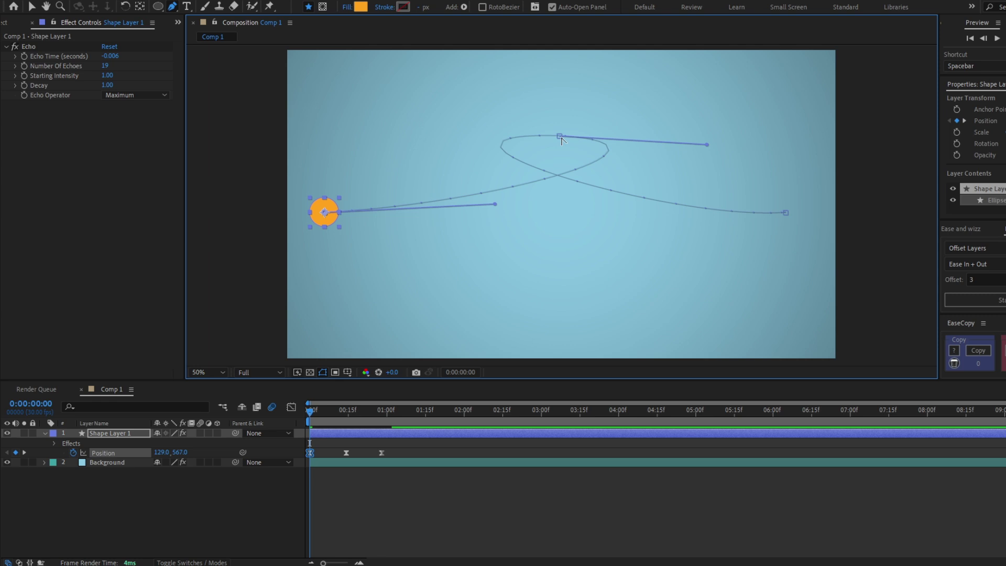
pyautogui.moveTo(707, 145); pyautogui.dragTo(746, 134)
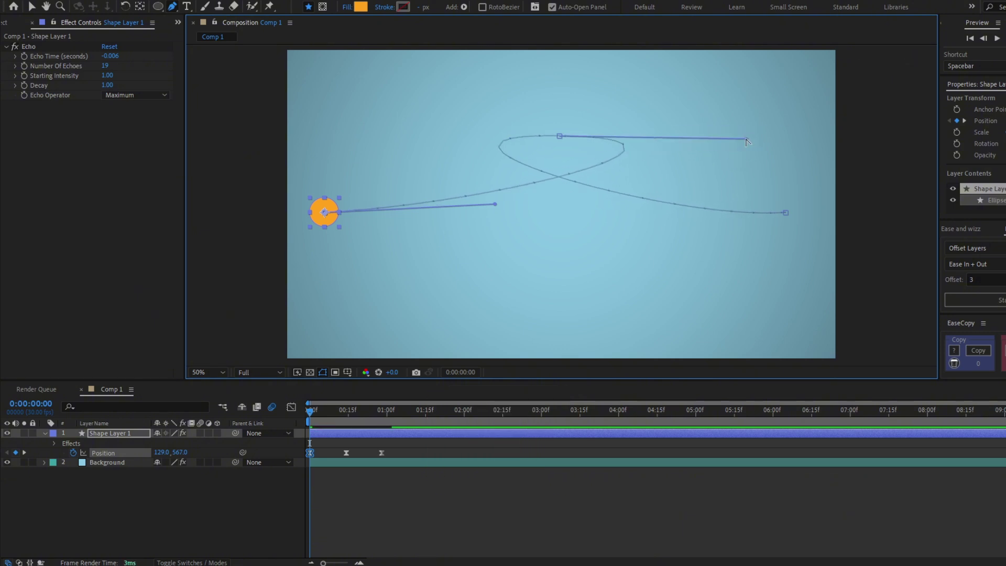
# Step: Raise the top path vertex higher and adjust the start and end handles to refine the curve
pyautogui.press('v')
pyautogui.moveTo(559, 135); pyautogui.dragTo(556, 105)
pyautogui.moveTo(664, 221); pyautogui.dragTo(644, 252)
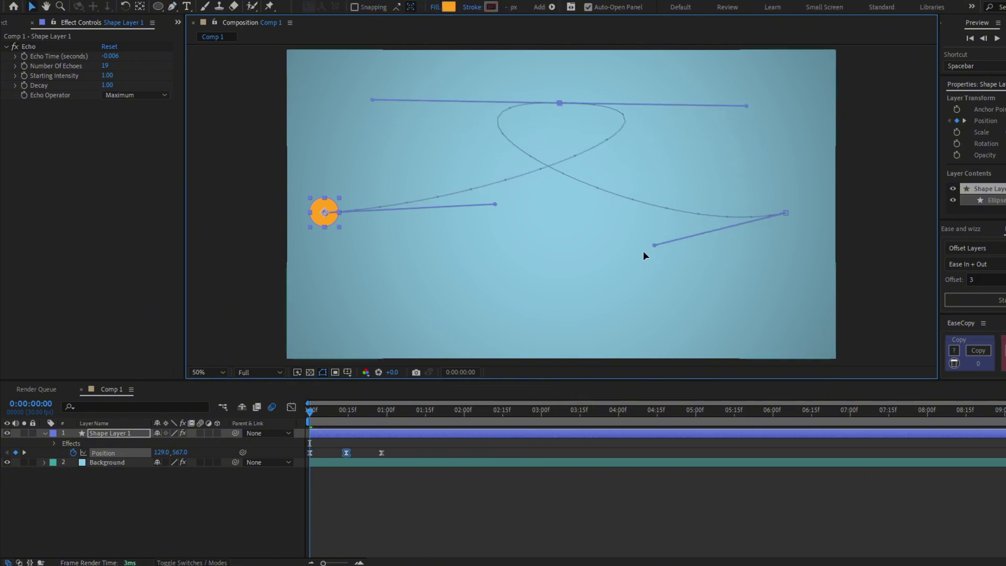
pyautogui.moveTo(495, 203); pyautogui.dragTo(518, 246)
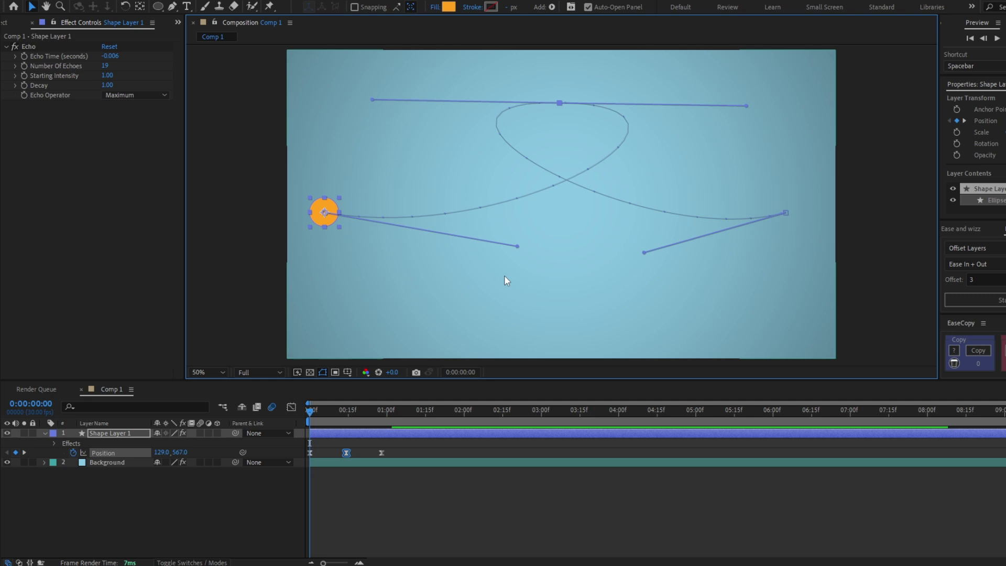
# Step: Preview the circle along the looping path, then enable Motion Blur on its layer
pyautogui.click(368, 451)
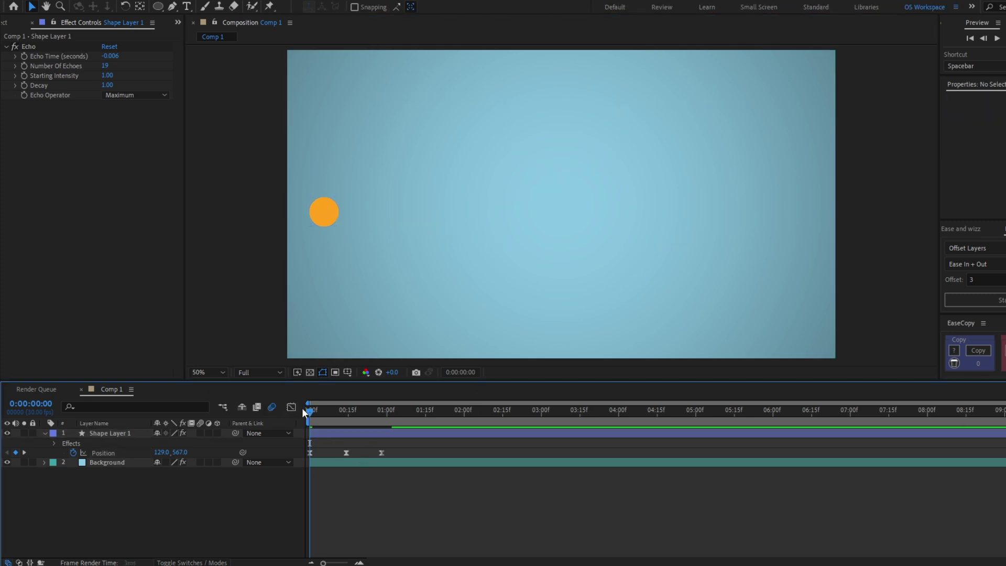
pyautogui.press('space')
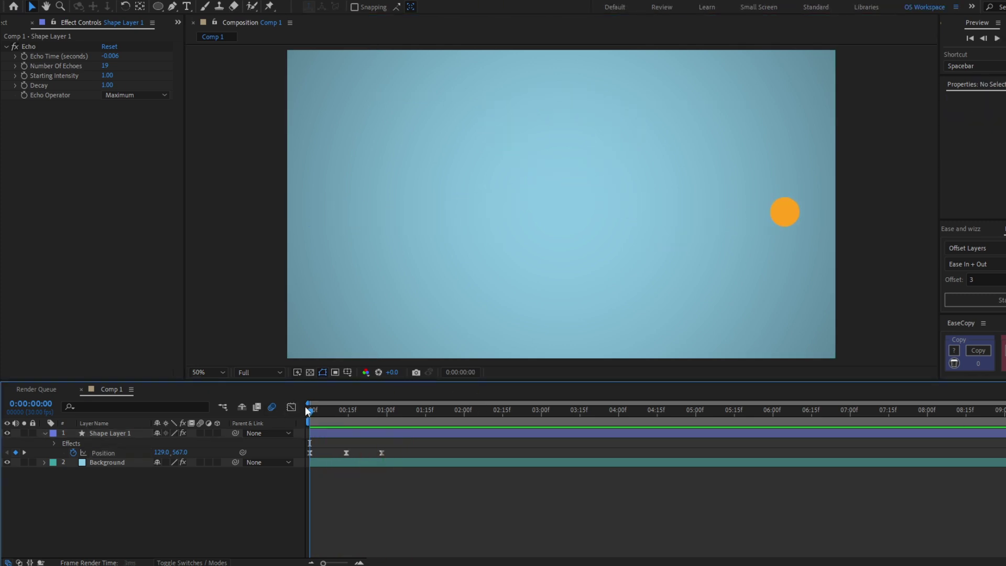
pyautogui.moveTo(305, 409)
pyautogui.mouseDown()
pyautogui.moveTo(385, 415)
pyautogui.moveTo(309, 414)
pyautogui.mouseUp()
pyautogui.click(200, 433)
# Step: Add Scale keyframes for the circle at frames 0, 14 and 28
pyautogui.press('s')
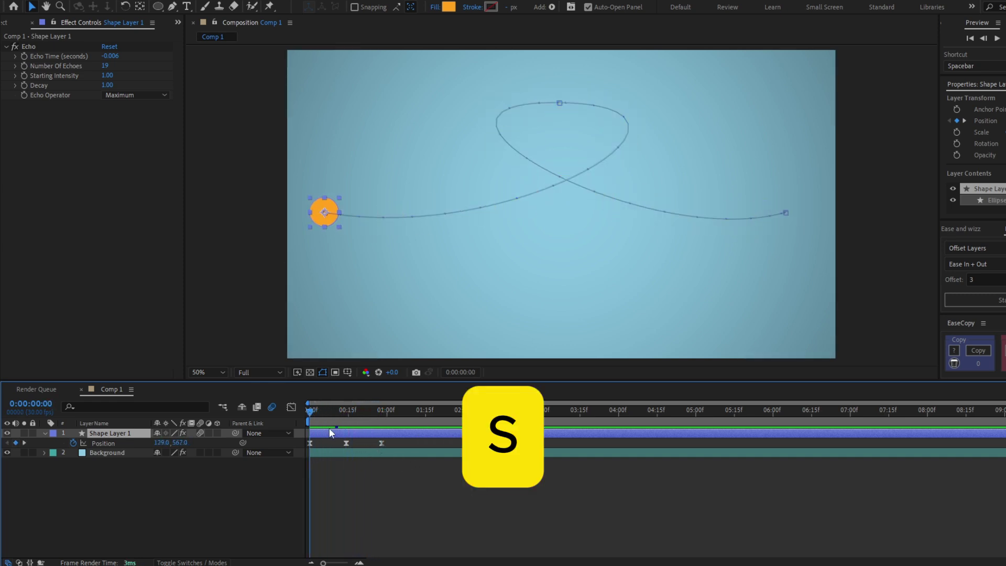
pyautogui.click(71, 444)
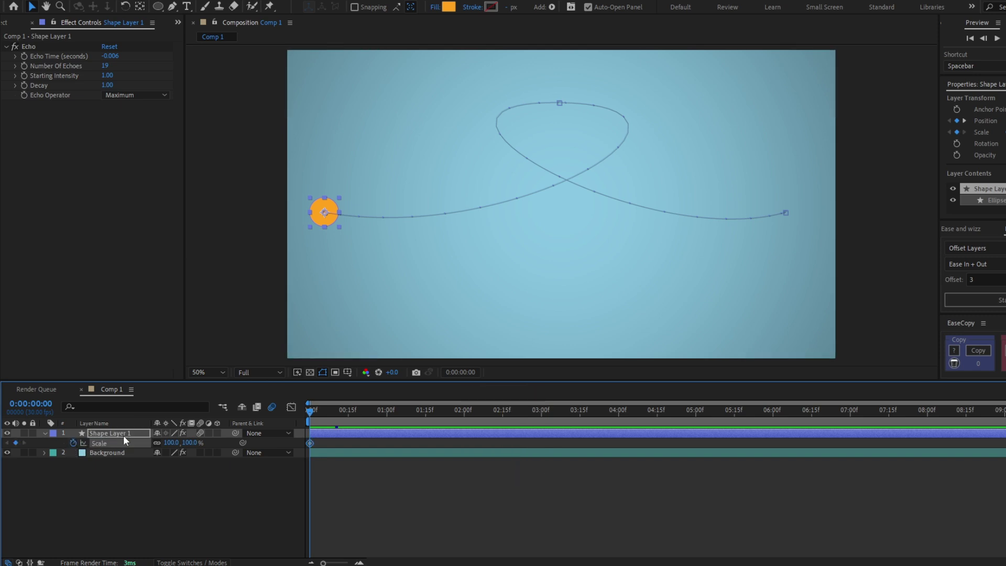
pyautogui.hotkey('shift', 'p')
pyautogui.moveTo(361, 408); pyautogui.dragTo(383, 412)
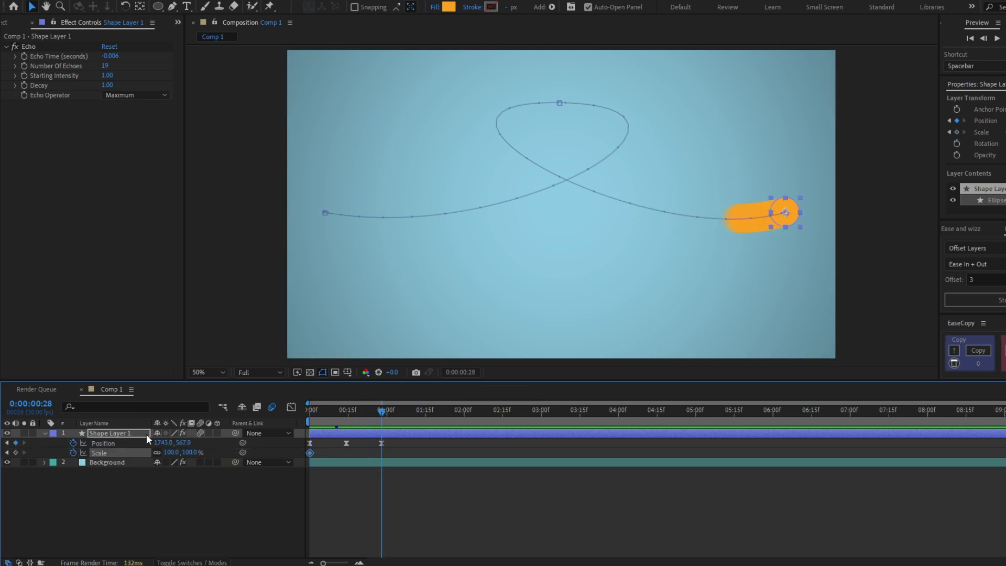
pyautogui.click(18, 453)
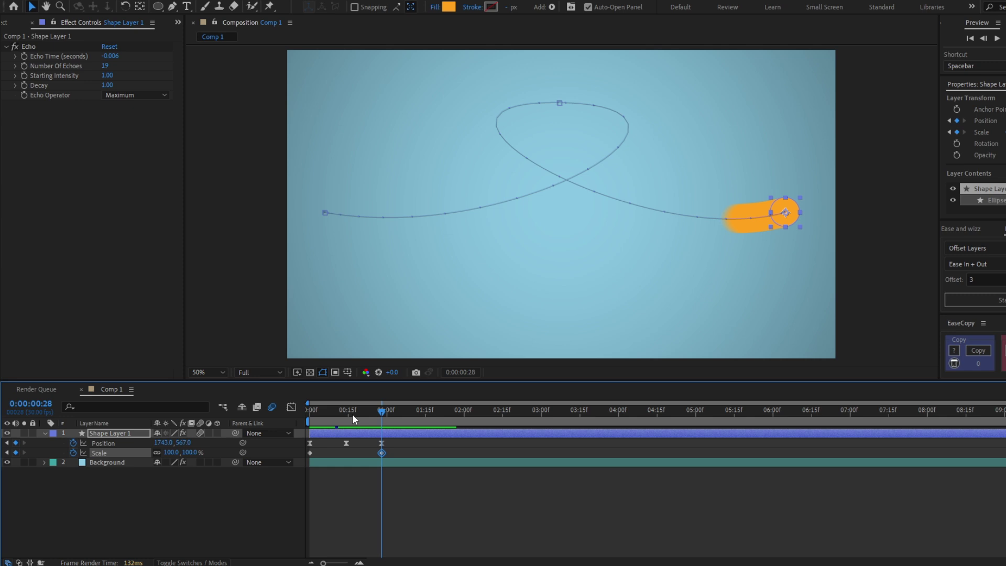
pyautogui.click(351, 414)
pyautogui.click(16, 454)
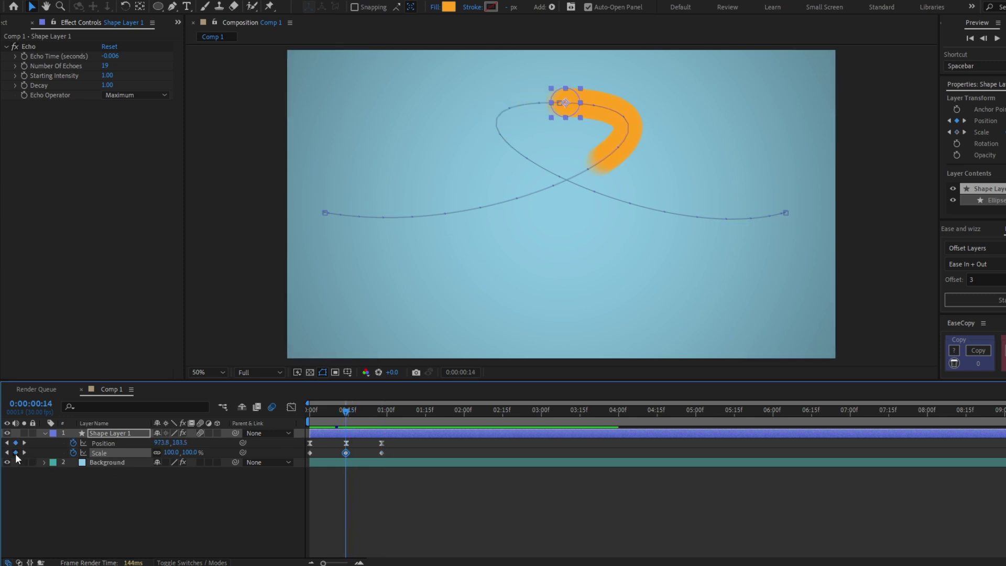
pyautogui.moveTo(341, 414); pyautogui.dragTo(301, 422)
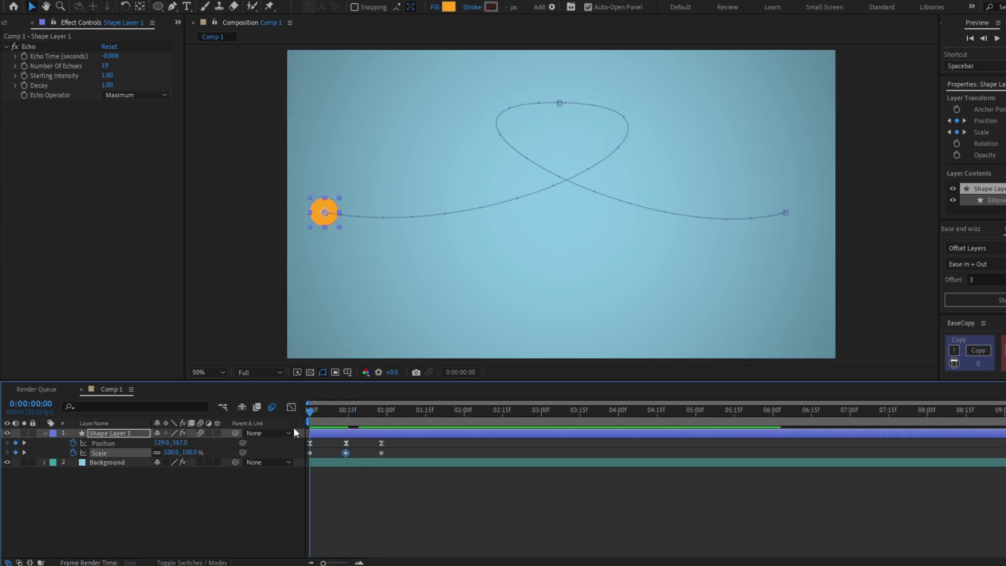
# Step: Set the frame 0 and frame 28 Scale keyframes to 0%
pyautogui.click(310, 452)
pyautogui.click(382, 413)
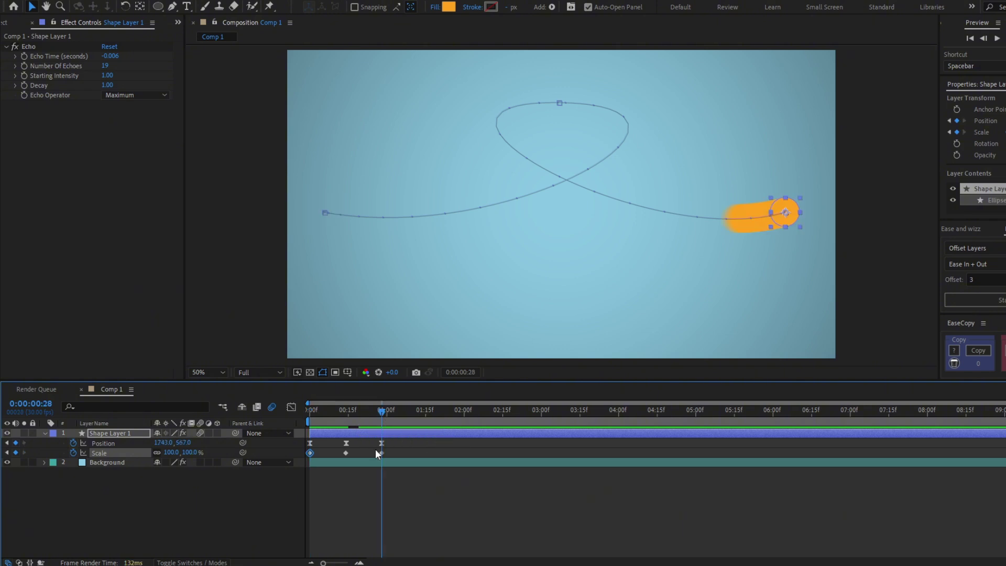
pyautogui.keyDown('shift'); pyautogui.click(381, 453); pyautogui.keyUp('shift')
pyautogui.click(192, 452)
pyautogui.write('0')
pyautogui.press('Return')
# Step: Ease all of the layer's keyframes with F9 and preview the scaling animation
pyautogui.click(436, 489)
pyautogui.press('space')
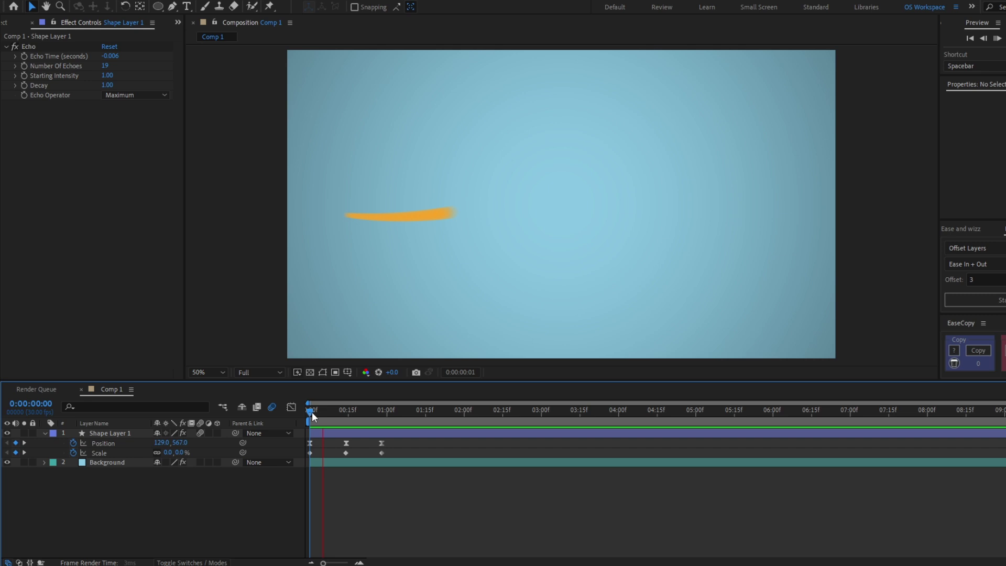
pyautogui.moveTo(311, 412)
pyautogui.mouseDown()
pyautogui.moveTo(372, 452)
pyautogui.moveTo(303, 476)
pyautogui.mouseUp()
pyautogui.press('F9')
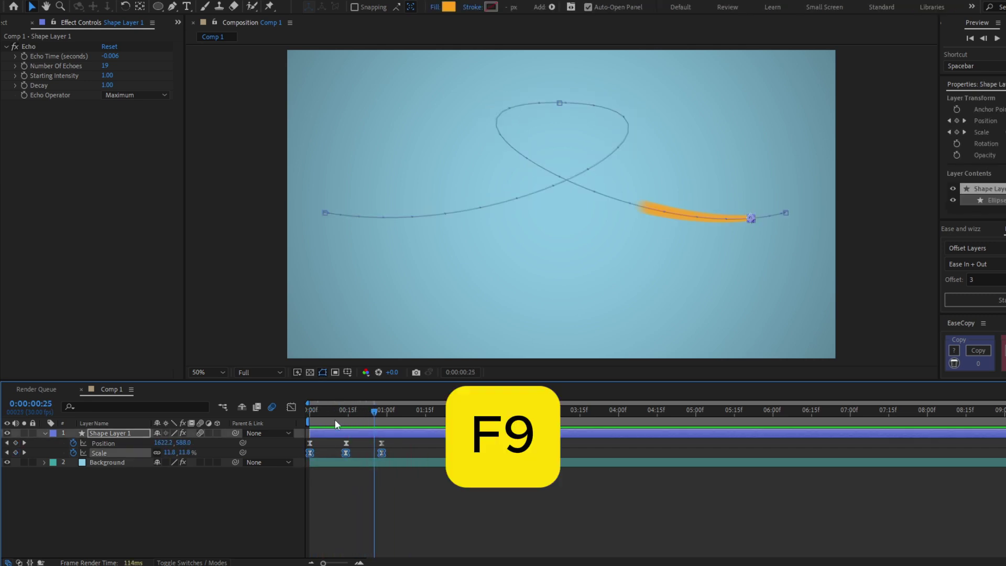
pyautogui.press('Home')
pyautogui.press('space')
pyautogui.press('space')
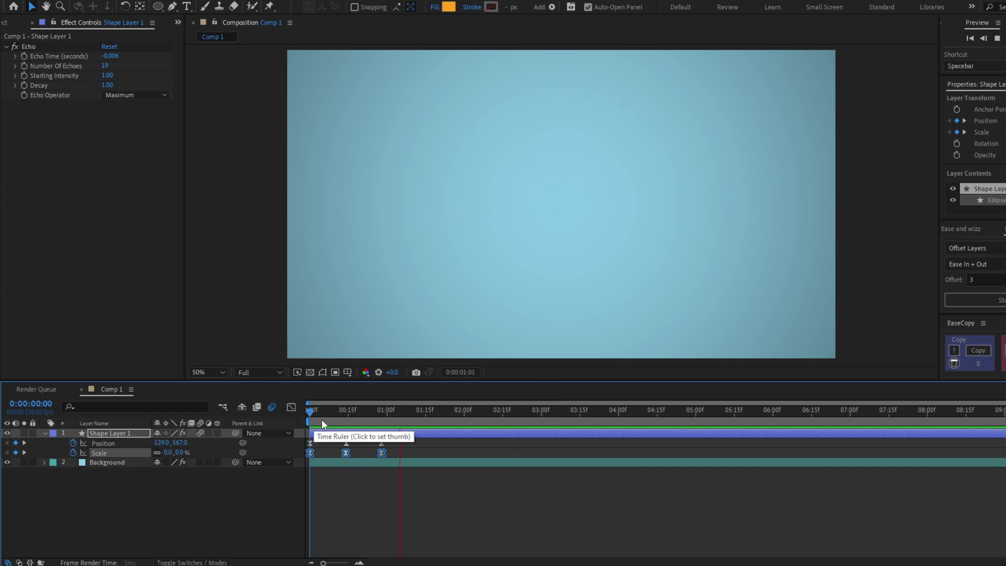
pyautogui.moveTo(321, 413)
pyautogui.mouseDown()
pyautogui.moveTo(348, 410)
pyautogui.moveTo(308, 418)
pyautogui.moveTo(343, 407)
pyautogui.moveTo(334, 407)
pyautogui.mouseUp()
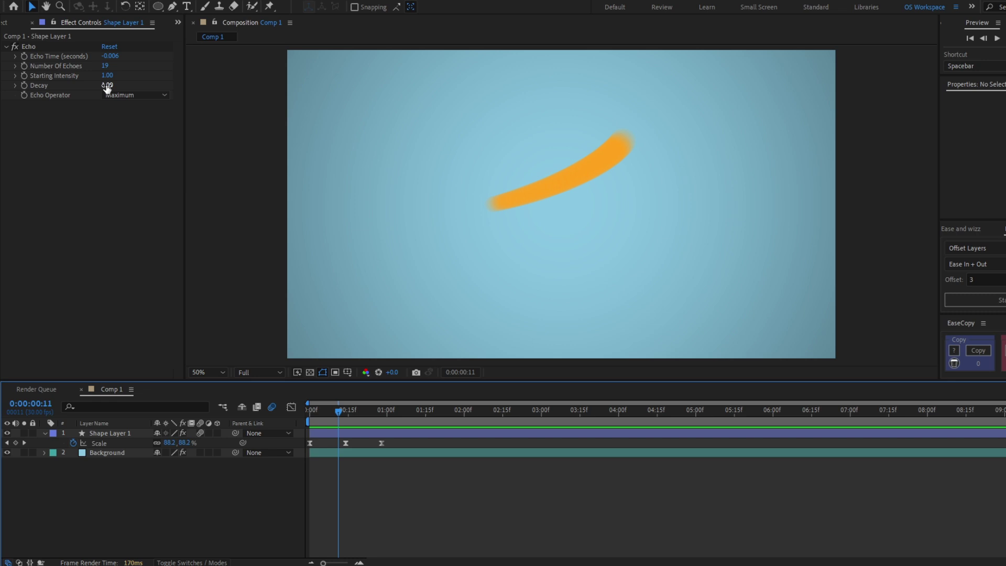
# Step: Scrub Echo Decay down to 0.83 and preview the fading orange trail
pyautogui.moveTo(107, 87); pyautogui.dragTo(100, 86)
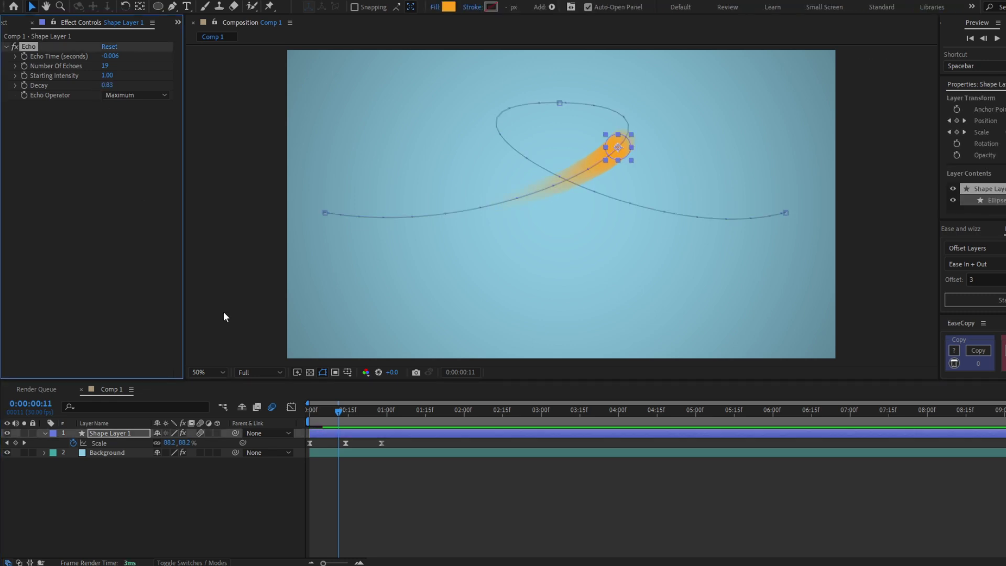
pyautogui.click(335, 511)
pyautogui.moveTo(321, 412); pyautogui.dragTo(287, 414)
pyautogui.press('space')
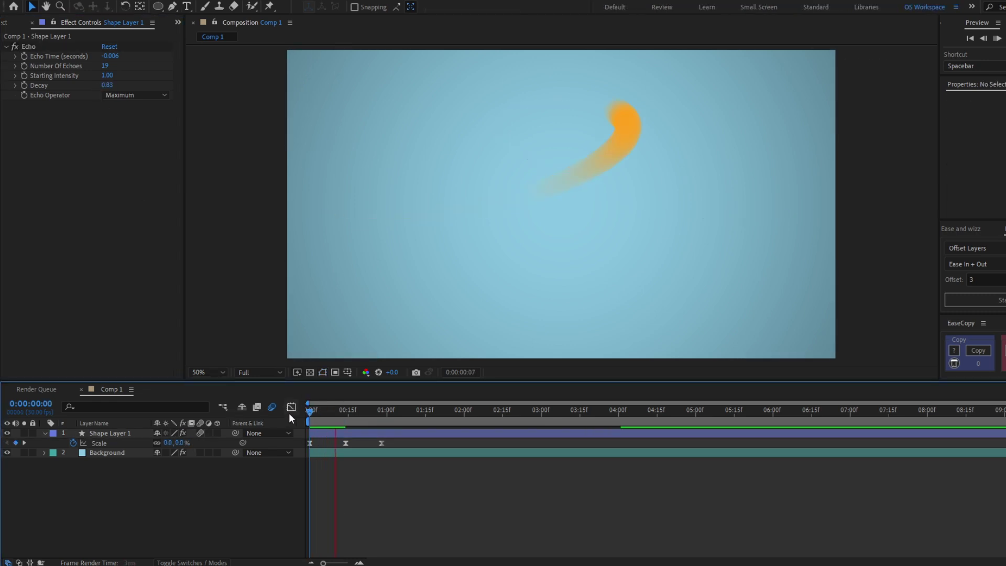
pyautogui.moveTo(310, 416); pyautogui.dragTo(374, 413)
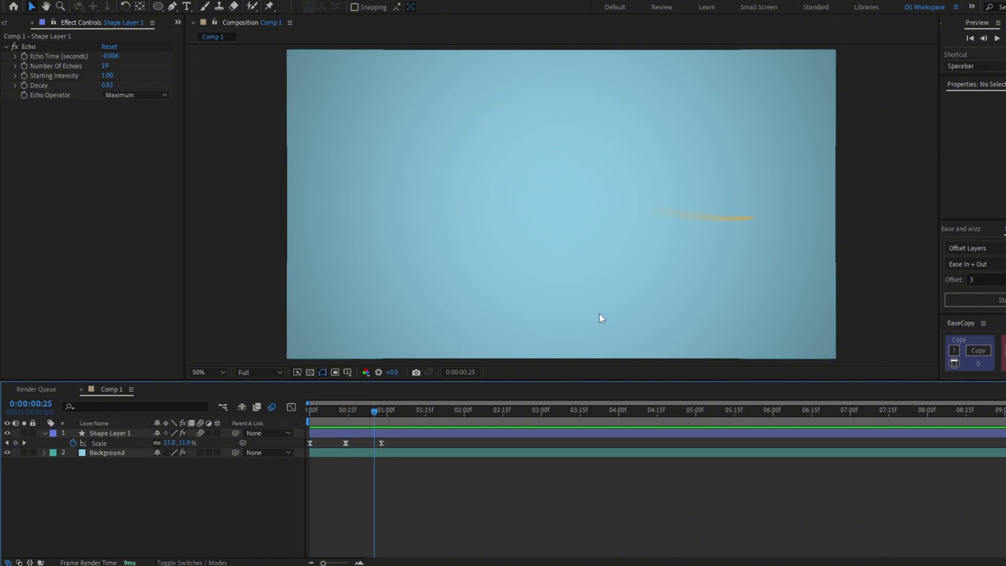